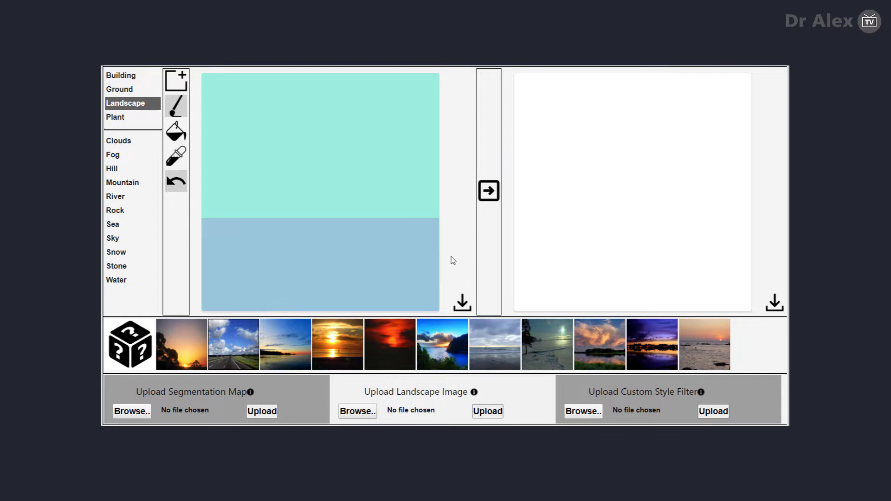
# Outline a mountain on the left and fill it with the Mountain label.
pyautogui.click(128, 184)
pyautogui.click(128, 184)
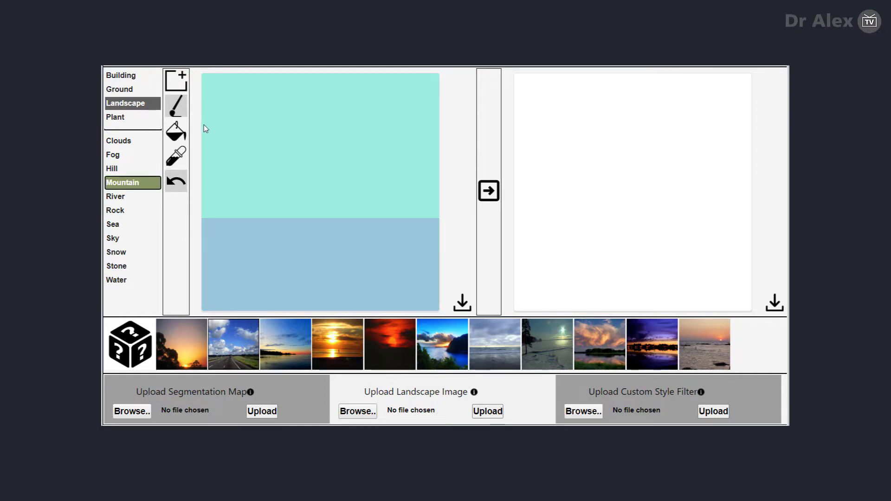
pyautogui.moveTo(201, 125); pyautogui.dragTo(211, 131)
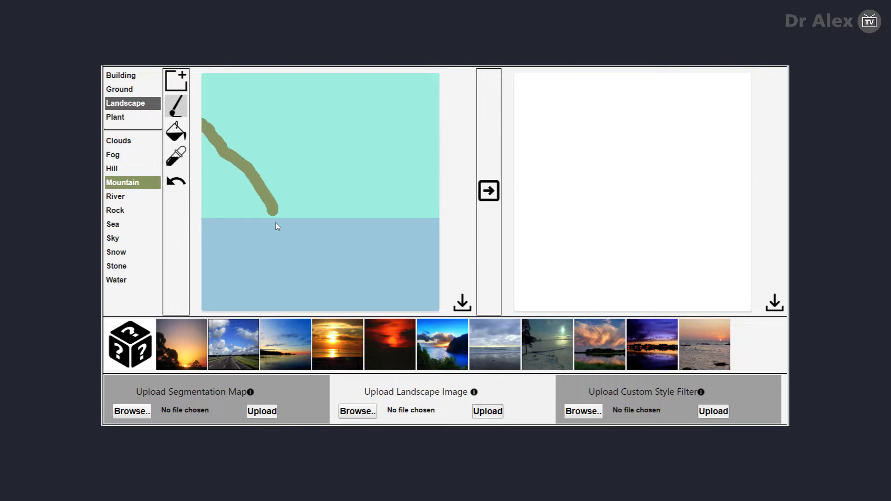
pyautogui.moveTo(210, 235); pyautogui.dragTo(200, 230)
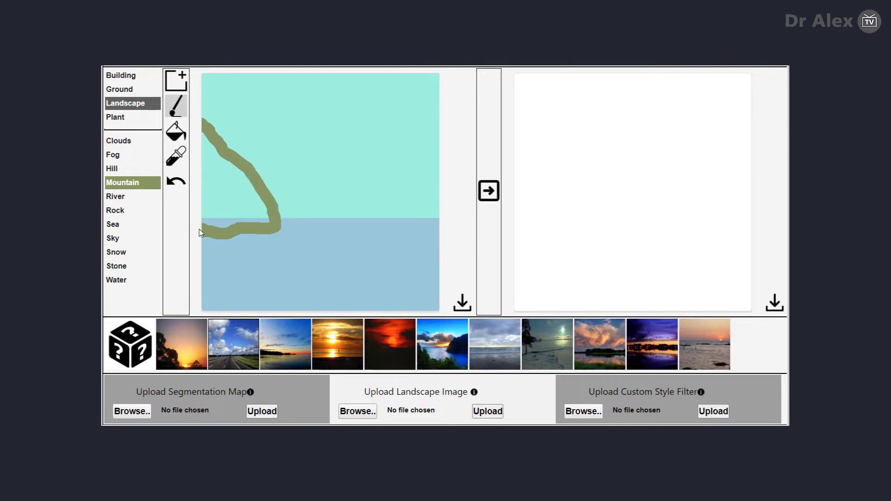
pyautogui.click(173, 135)
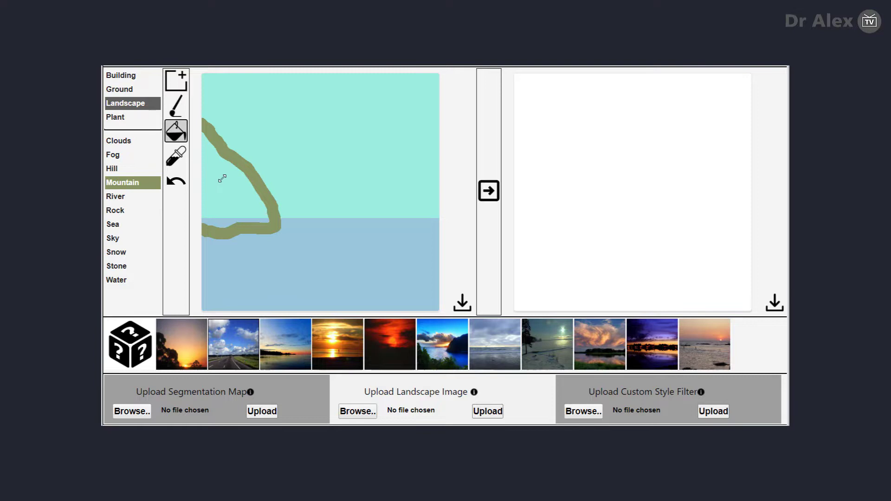
pyautogui.click(237, 194)
pyautogui.click(226, 221)
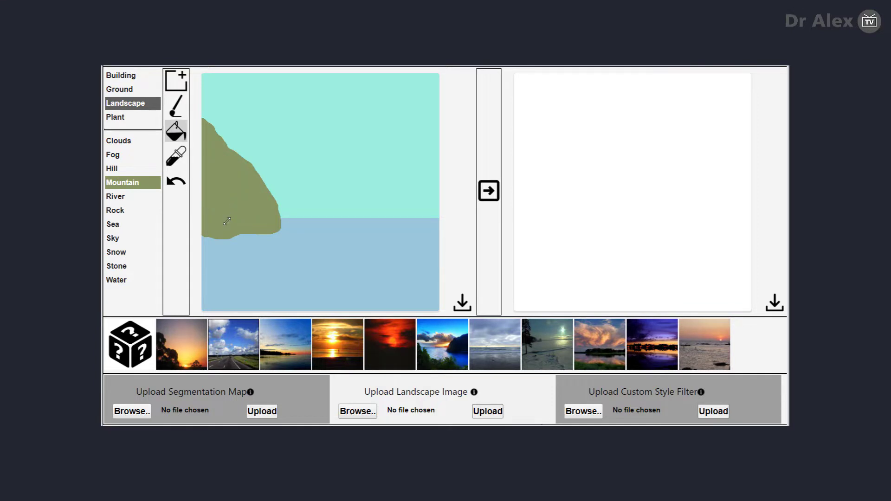
# Brush two clouds across the top of the sky and generate the realistic image.
pyautogui.click(132, 141)
pyautogui.click(172, 107)
pyautogui.moveTo(246, 92)
pyautogui.mouseDown()
pyautogui.moveTo(268, 105)
pyautogui.moveTo(267, 95)
pyautogui.mouseUp()
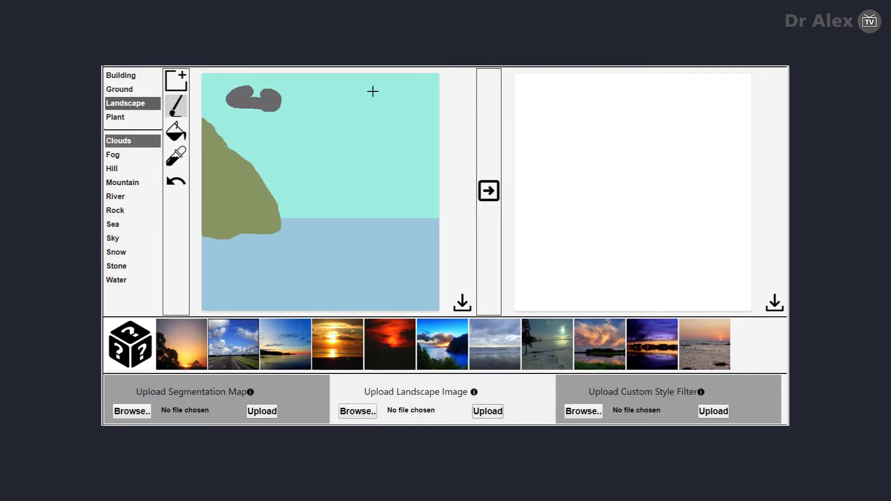
pyautogui.moveTo(372, 91); pyautogui.dragTo(388, 87)
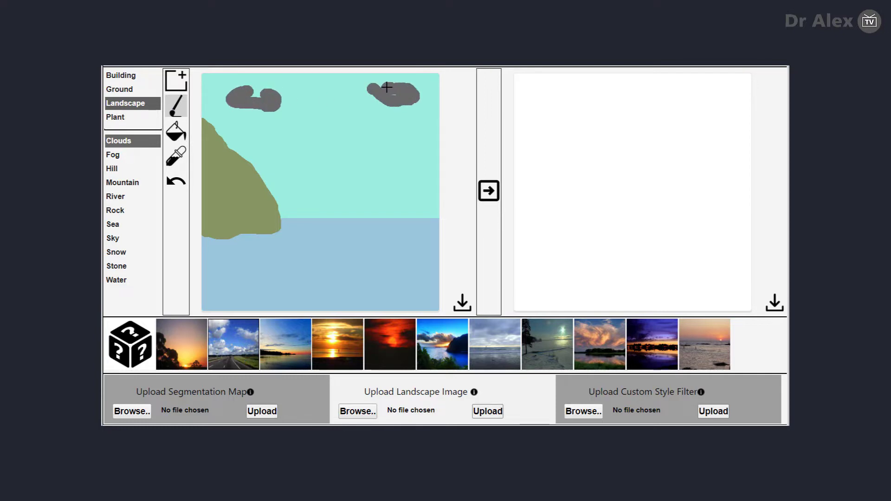
pyautogui.click(489, 192)
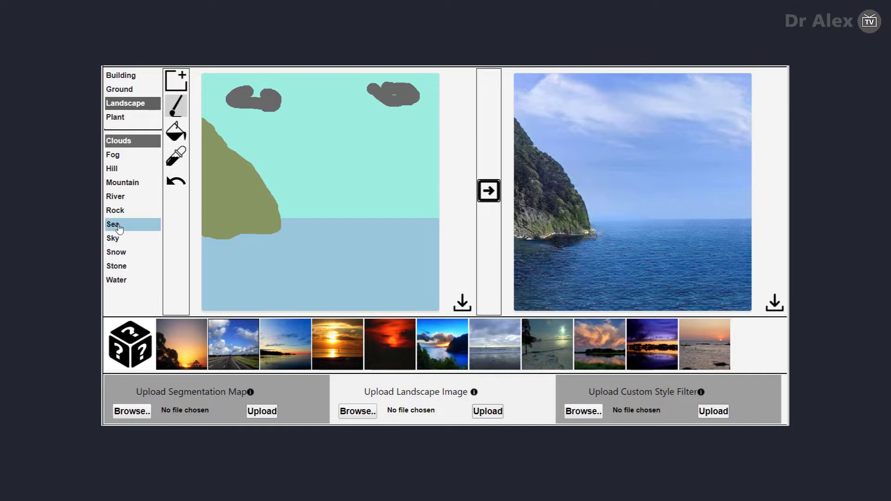
# Paint a Rock band along the mountain's base and a Stone outcrop at the right horizon.
pyautogui.click(116, 210)
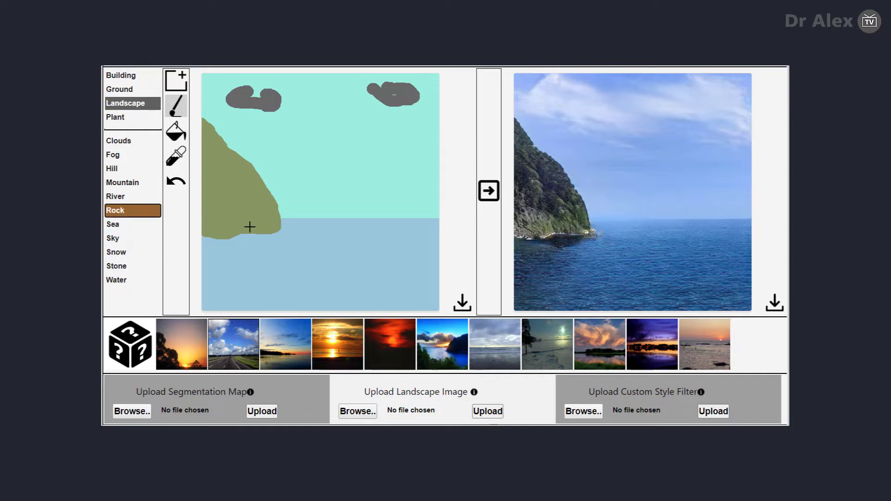
pyautogui.moveTo(249, 227)
pyautogui.mouseDown()
pyautogui.moveTo(207, 238)
pyautogui.moveTo(236, 236)
pyautogui.moveTo(247, 246)
pyautogui.moveTo(207, 256)
pyautogui.moveTo(208, 246)
pyautogui.moveTo(236, 246)
pyautogui.mouseUp()
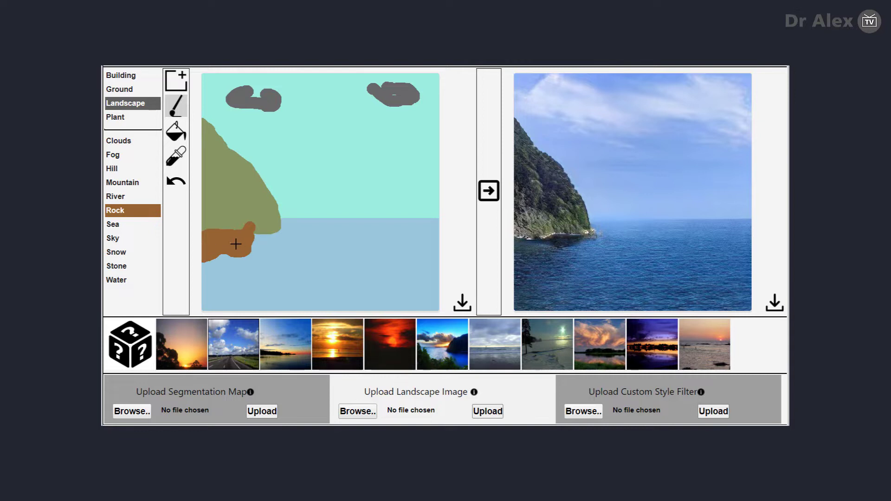
pyautogui.click(117, 266)
pyautogui.moveTo(433, 222)
pyautogui.mouseDown()
pyautogui.moveTo(411, 213)
pyautogui.moveTo(399, 225)
pyautogui.moveTo(428, 207)
pyautogui.moveTo(420, 228)
pyautogui.moveTo(437, 228)
pyautogui.mouseUp()
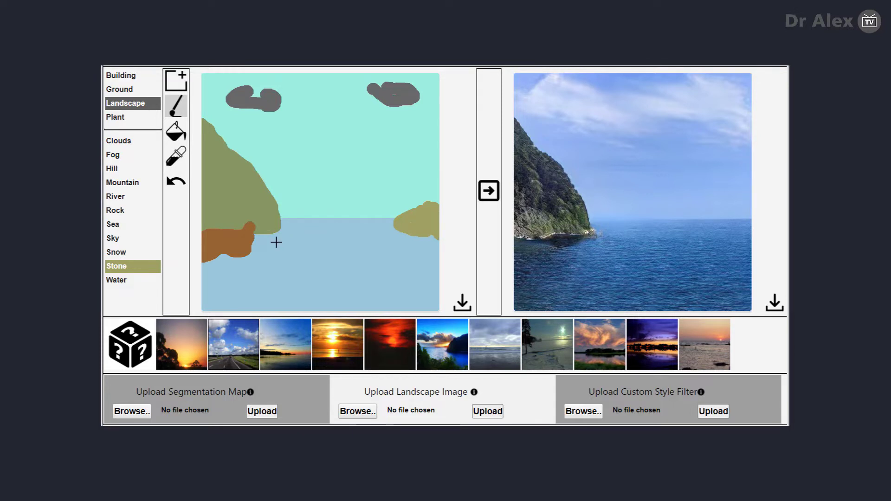
# Paint a Sand strip below the rock band down to the canvas bottom.
pyautogui.click(119, 90)
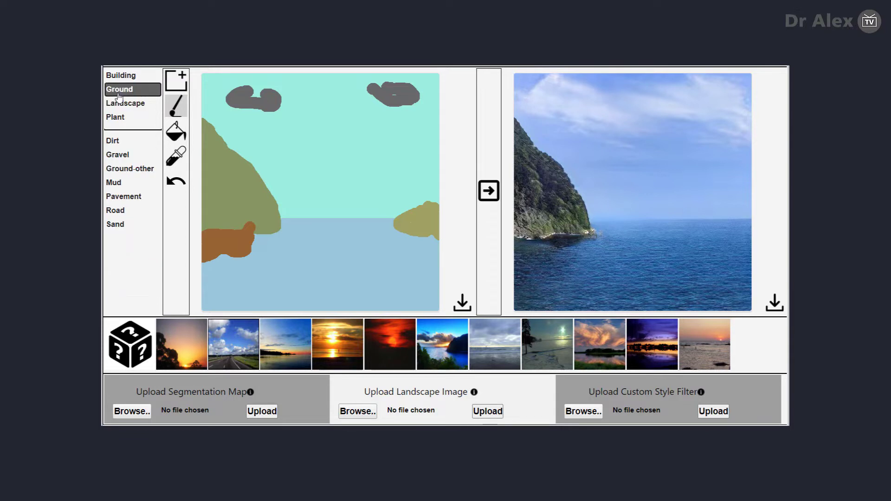
pyautogui.click(115, 224)
pyautogui.moveTo(245, 262); pyautogui.dragTo(210, 266)
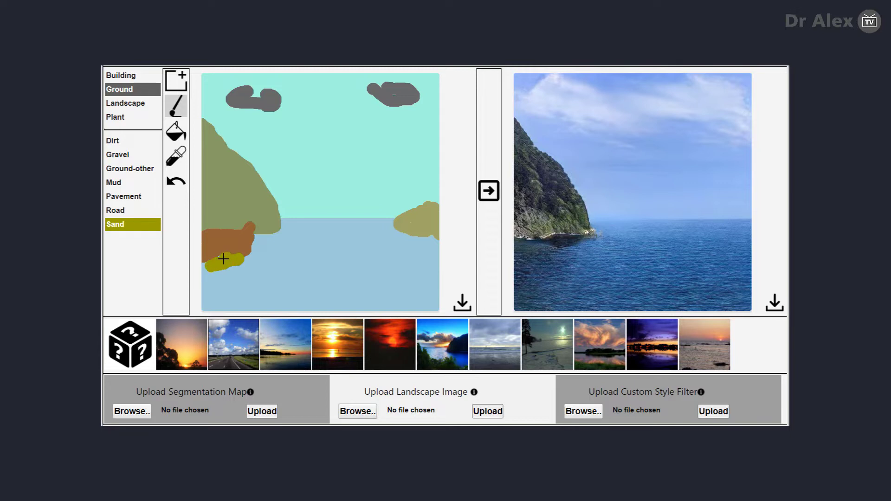
pyautogui.moveTo(208, 266)
pyautogui.mouseDown()
pyautogui.moveTo(202, 277)
pyautogui.moveTo(223, 270)
pyautogui.moveTo(205, 306)
pyautogui.mouseUp()
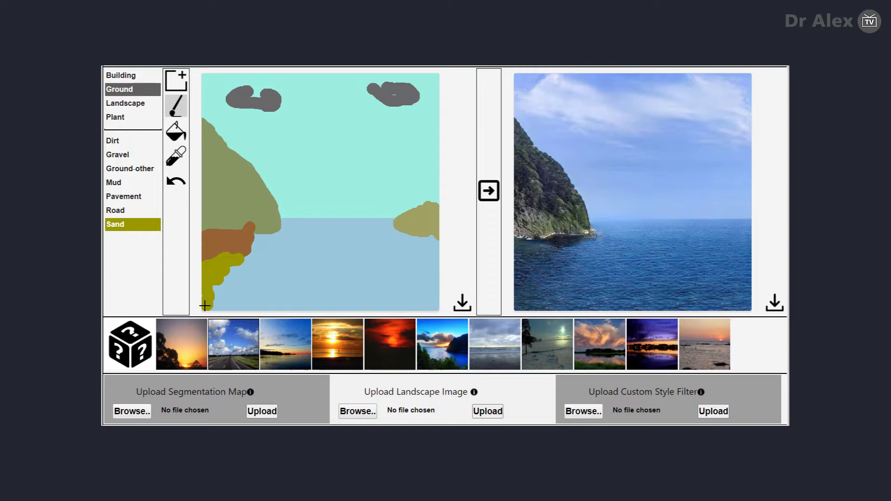
# Paint a Tree on the stone outcrop and regenerate the image.
pyautogui.click(113, 119)
pyautogui.click(126, 197)
pyautogui.click(126, 198)
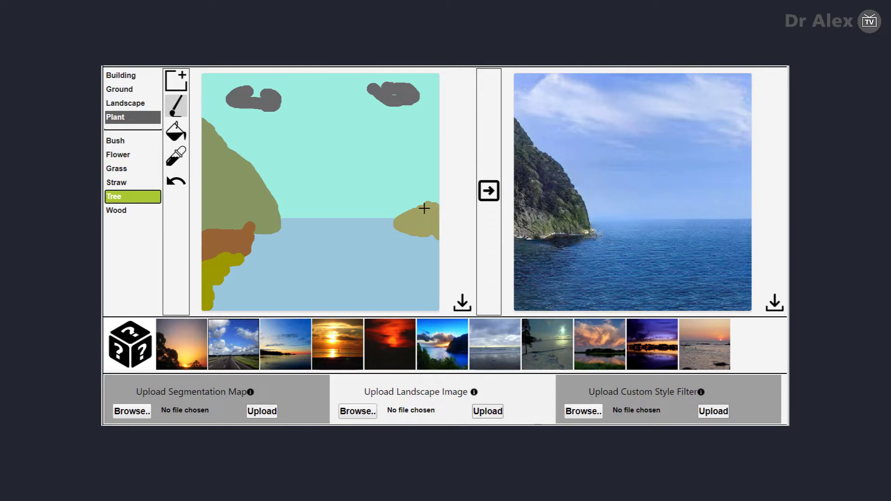
pyautogui.moveTo(417, 194); pyautogui.dragTo(415, 217)
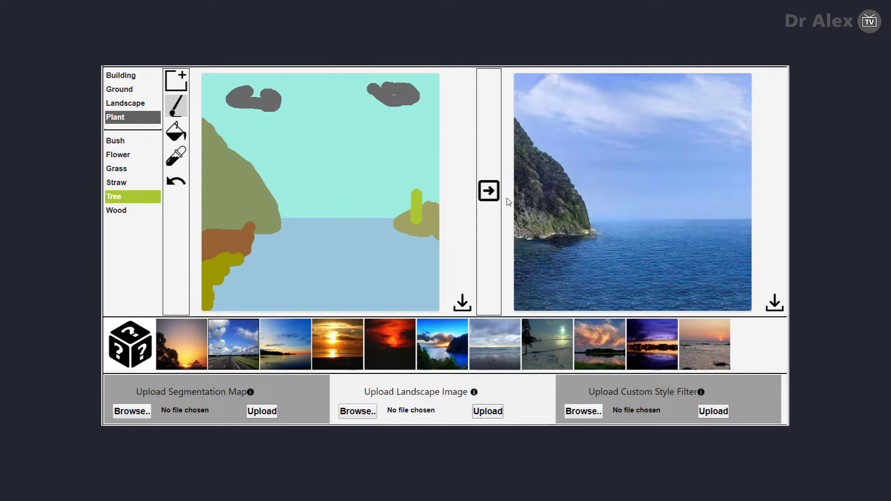
pyautogui.click(487, 194)
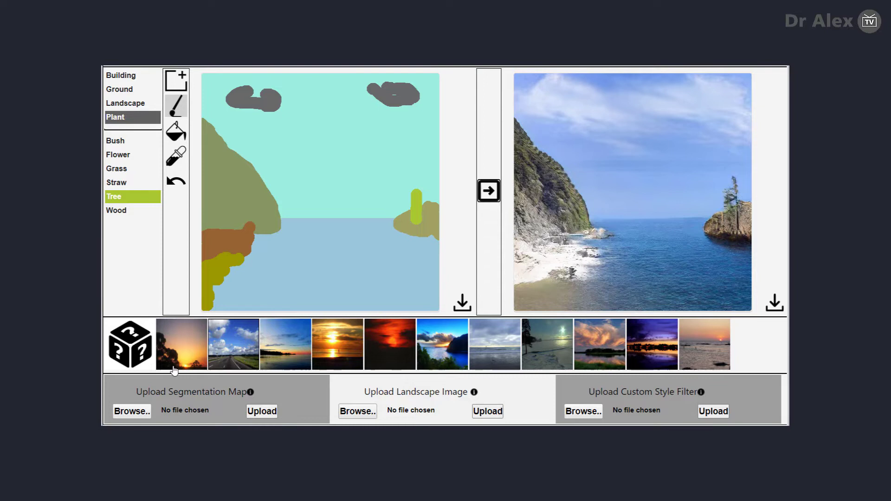
# Try misty grey, purple, cloudy, hazy, grey and blue styles, finishing on dark red sunset.
pyautogui.click(712, 350)
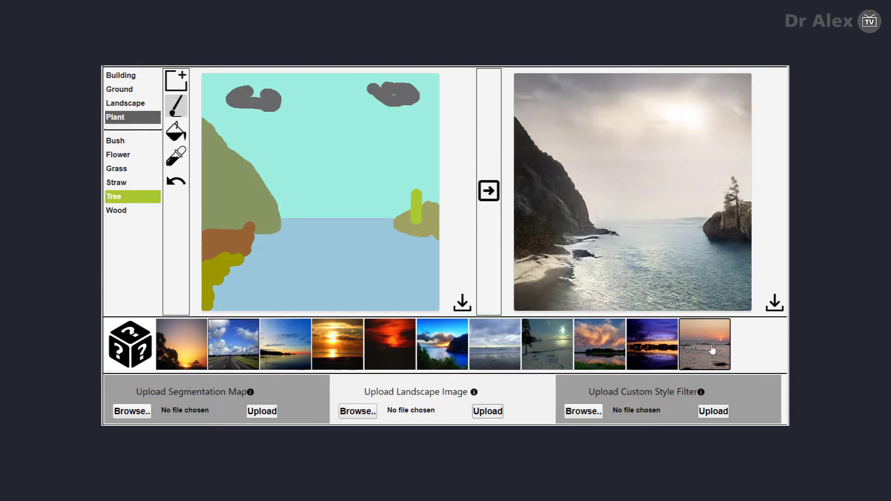
pyautogui.click(648, 349)
pyautogui.click(599, 353)
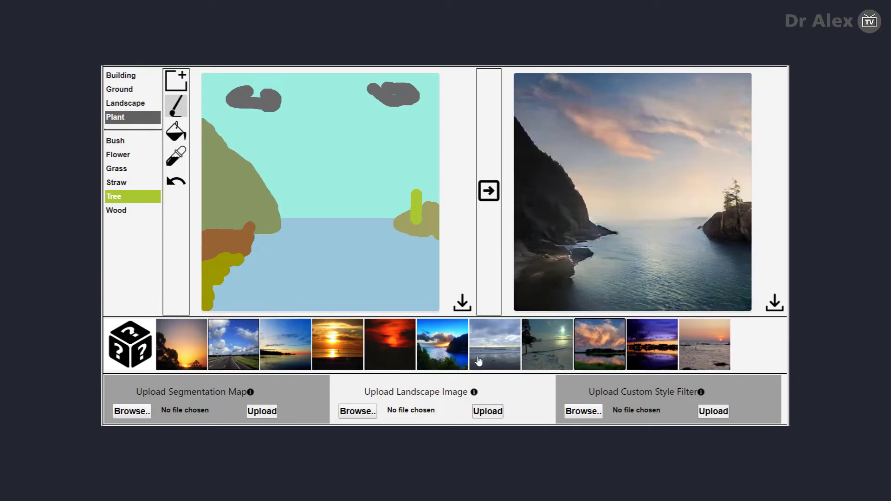
pyautogui.click(542, 353)
pyautogui.click(493, 357)
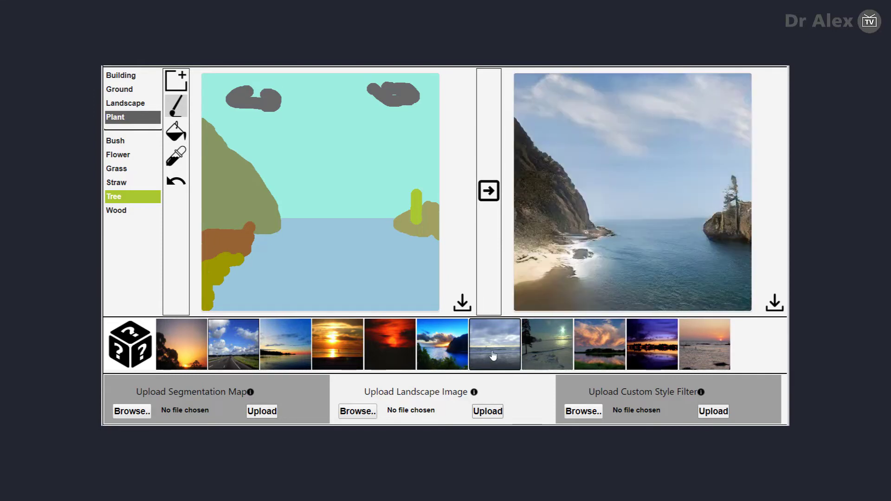
pyautogui.click(434, 355)
pyautogui.click(391, 355)
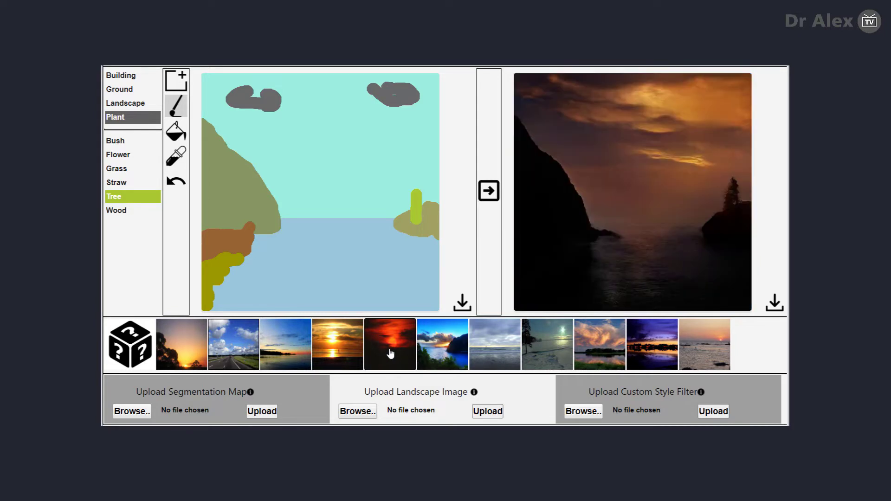